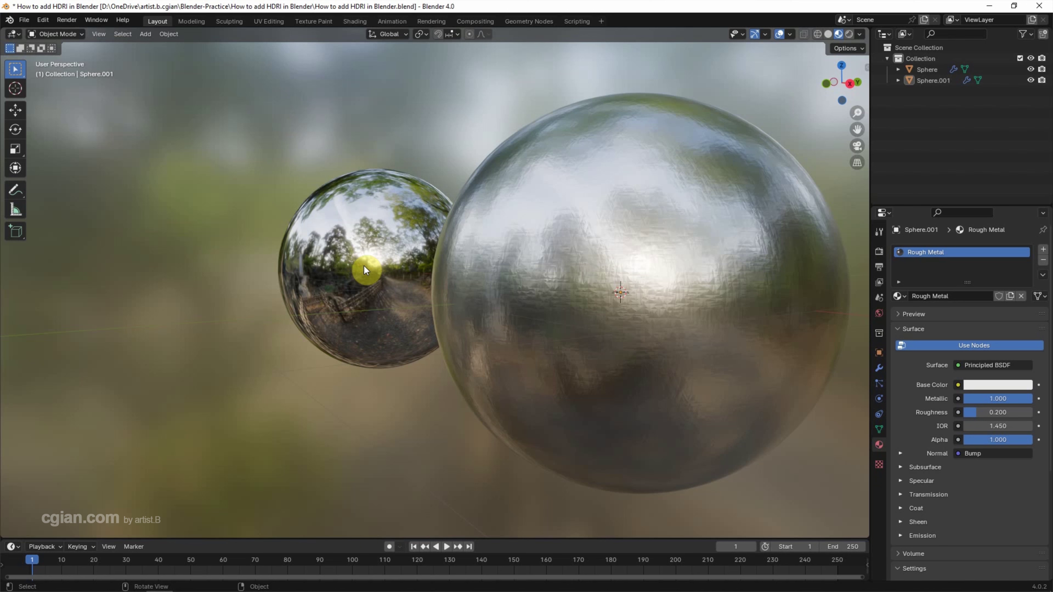
Select the small Shiny Metal sphere in front of the Rough Metal sphere.
left_click(366, 245)
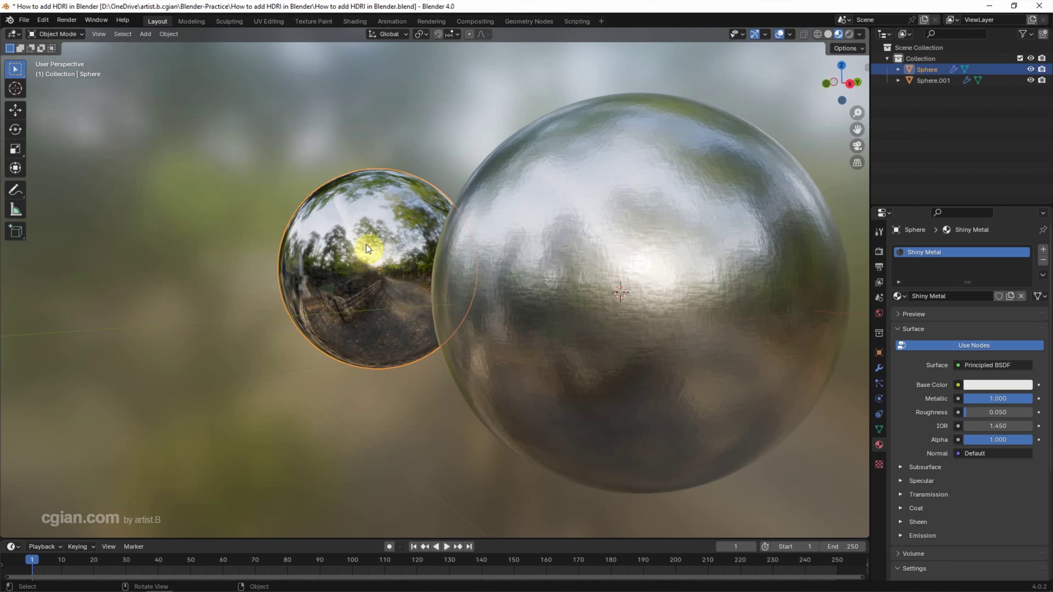
Delete the Shiny Metal sphere and set viewport World Opacity to 0 for a plain grey backdrop.
key("Delete")
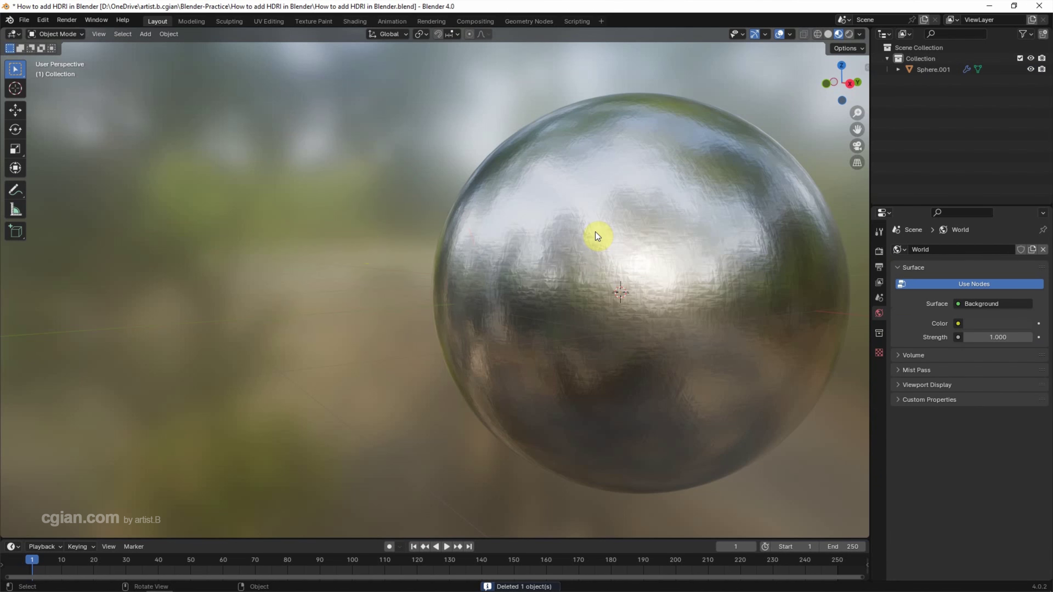
left_click(858, 34)
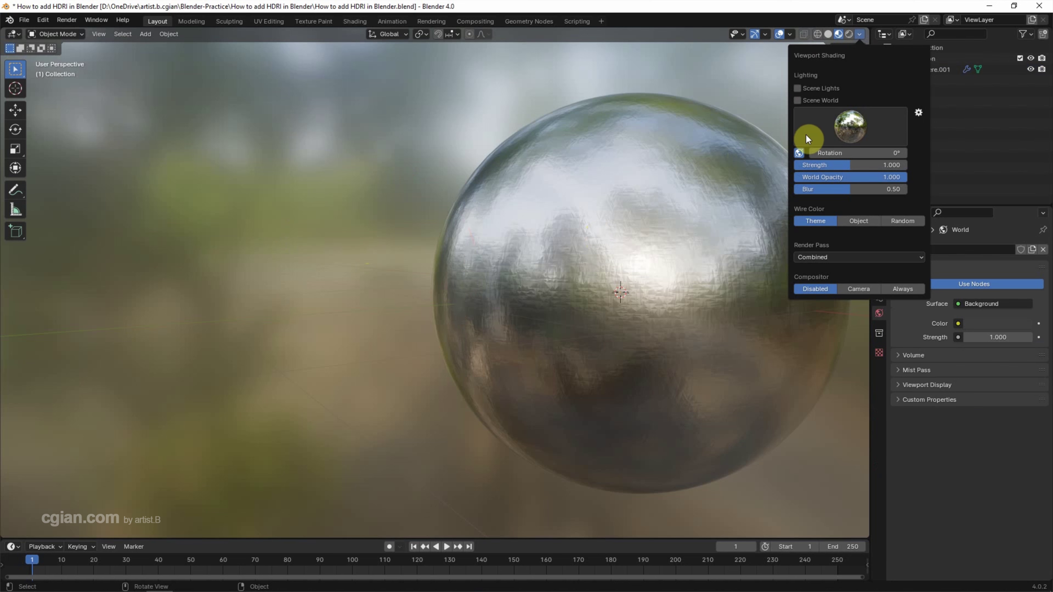
left_click_drag(895, 177, 759, 173)
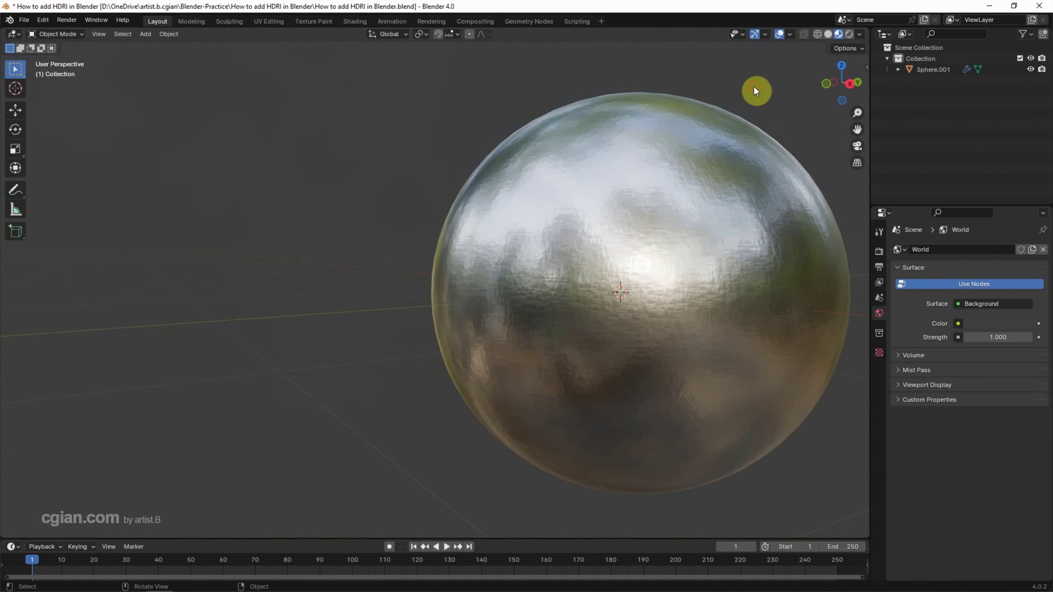
Frame the sphere from the back in perspective and enlarge the timeline area.
left_click(858, 82)
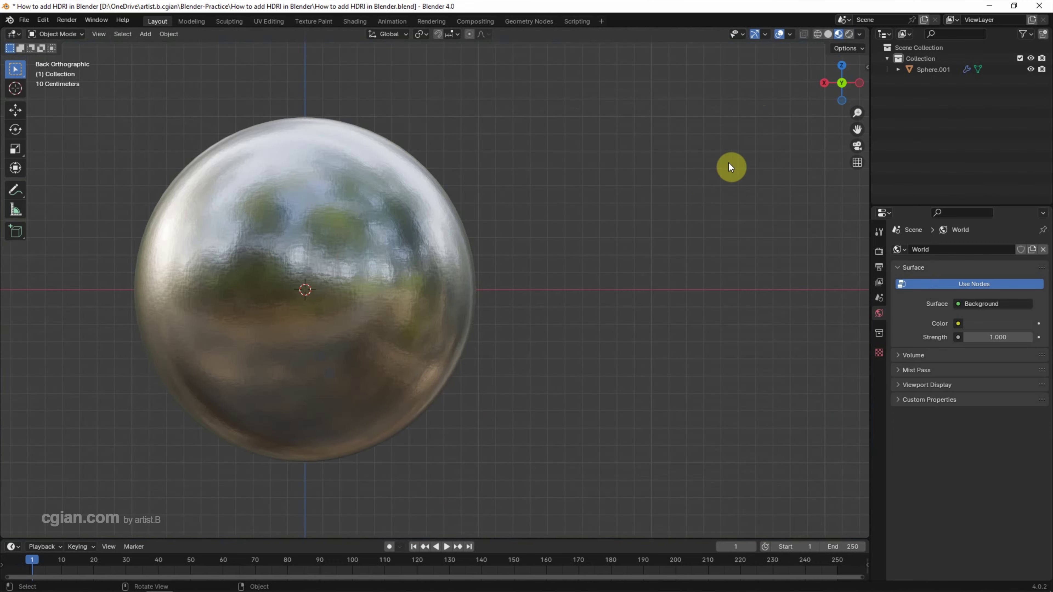
key("KP_Decimal")
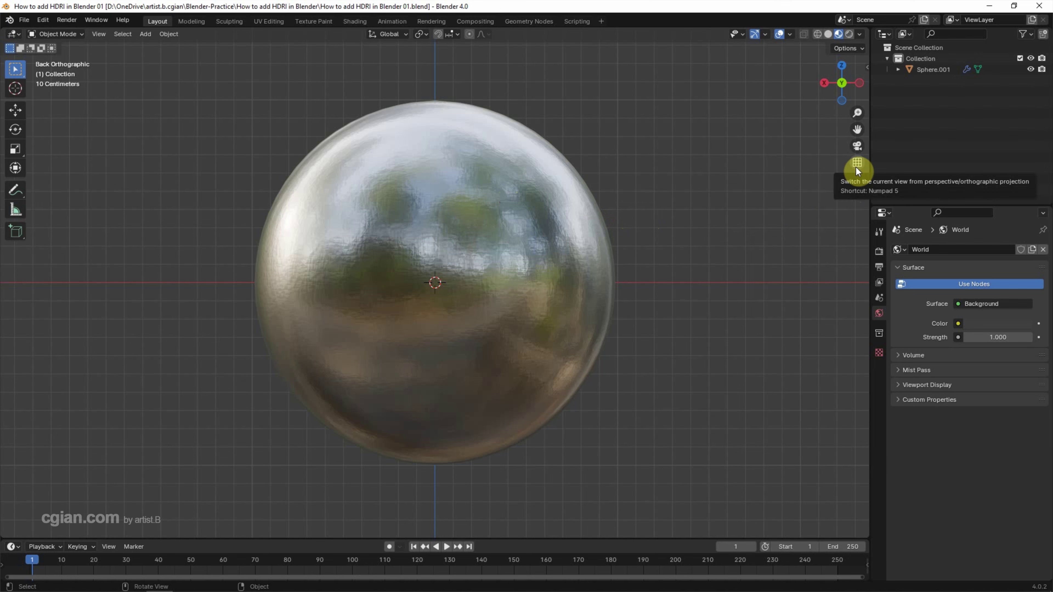
left_click(856, 165)
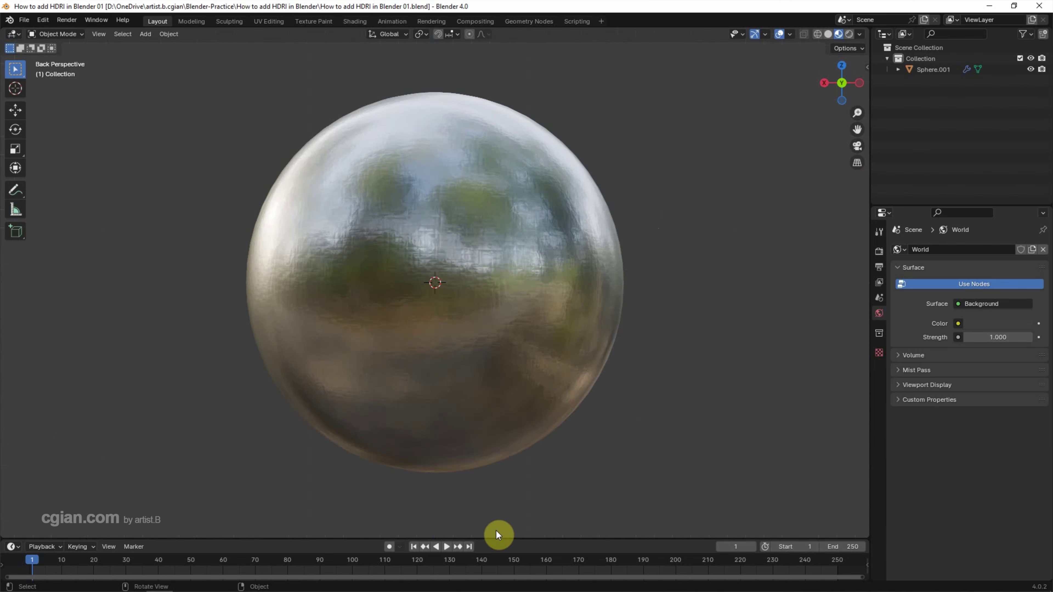
left_click_drag(496, 538, 520, 333)
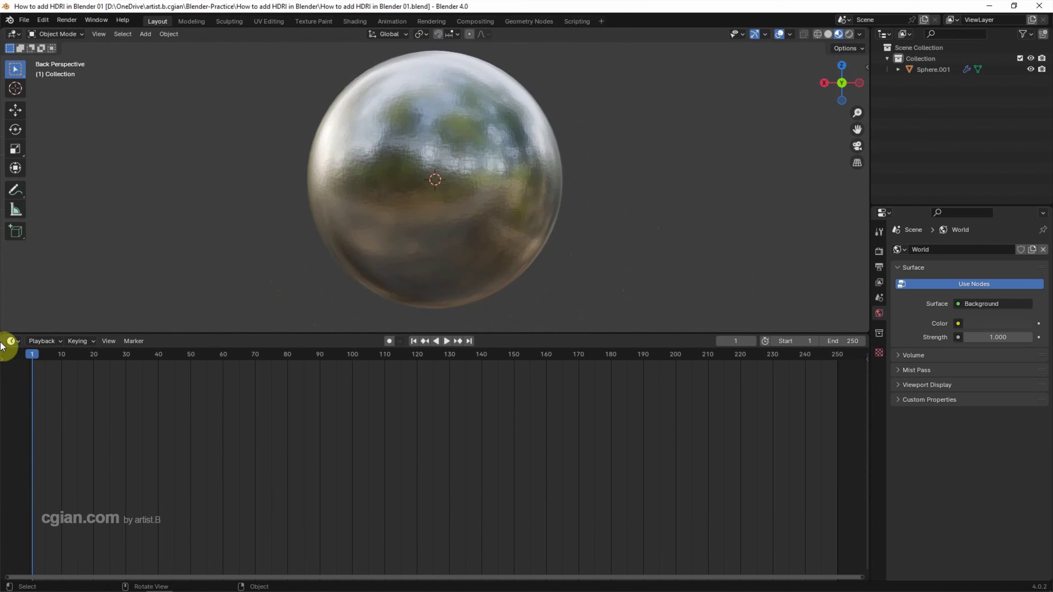
left_click(12, 341)
Turn the timeline into a Shader Editor showing the World's Background and World Output nodes.
left_click(34, 443)
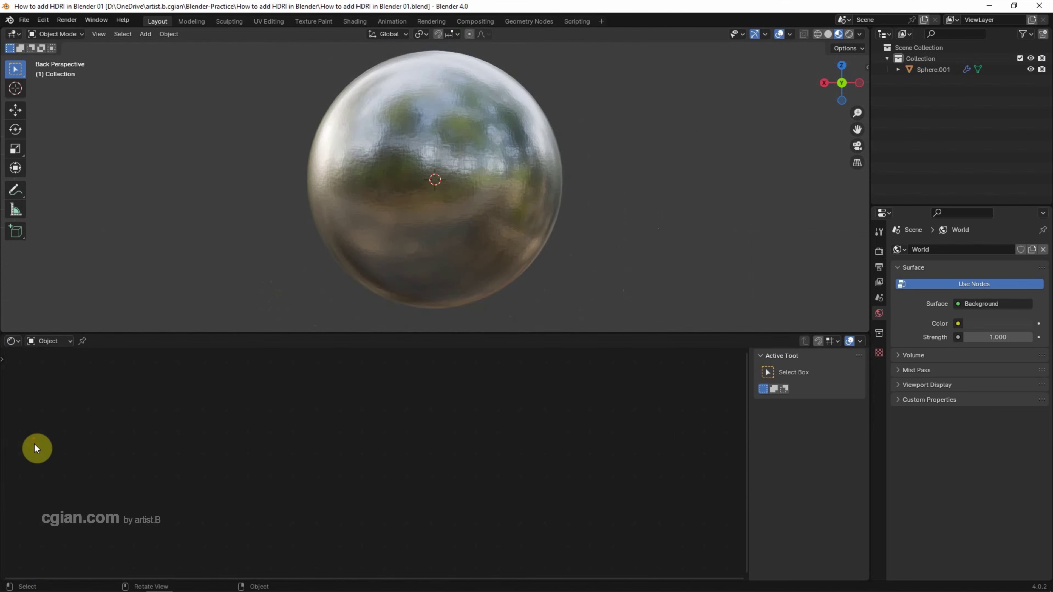
left_click(47, 341)
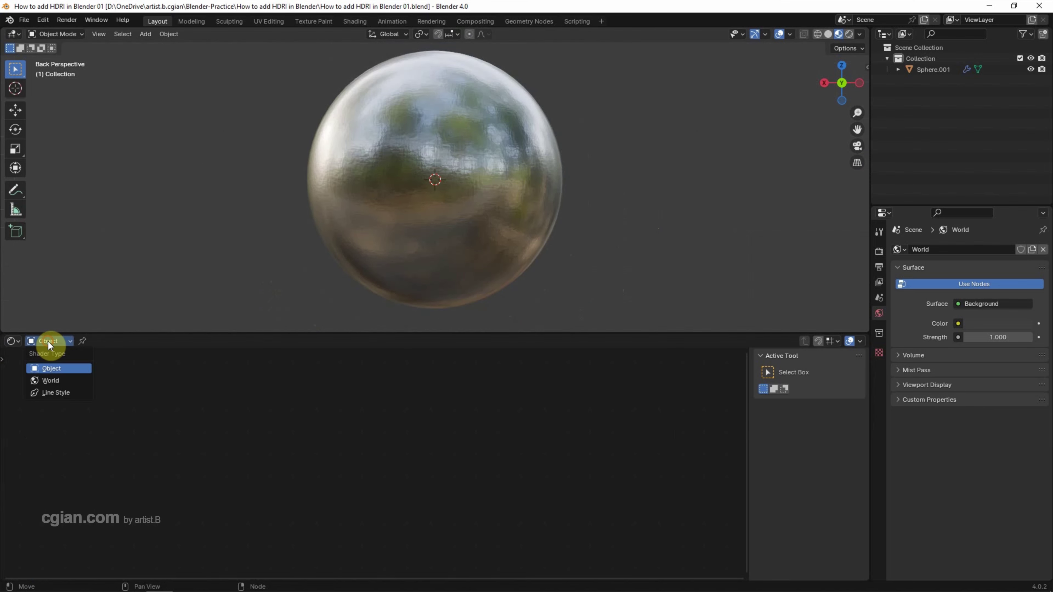
left_click(52, 379)
scroll(220, 459, "up", 4)
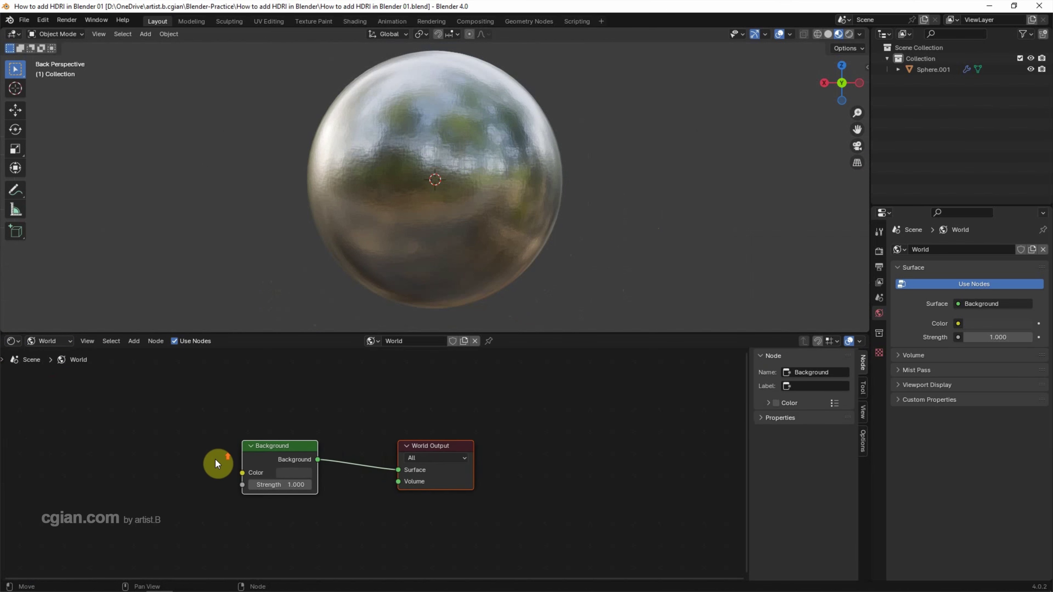
middle_click_drag(216, 459, 333, 422)
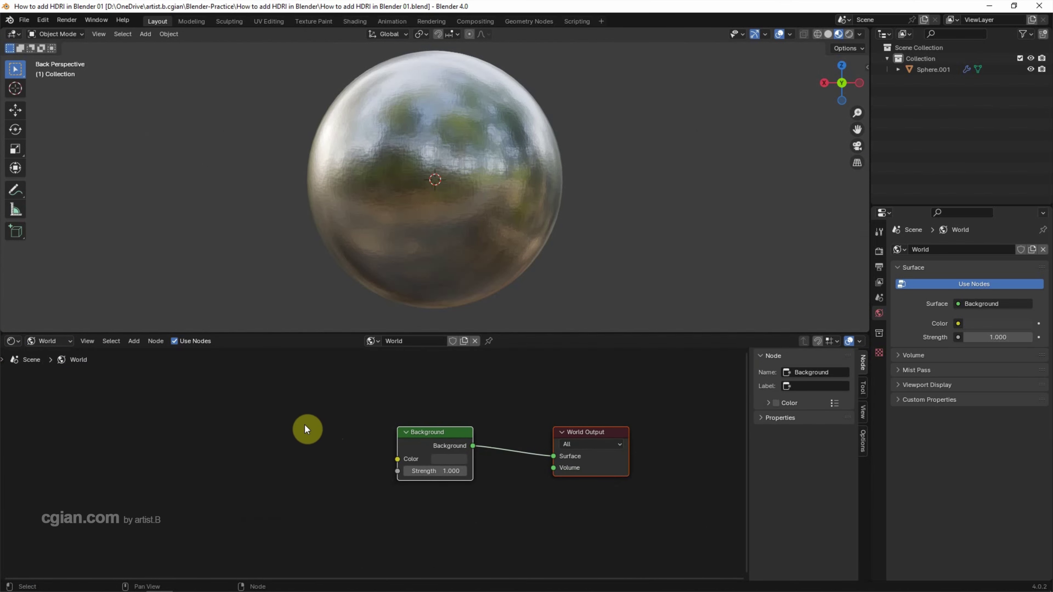
Add an Environment Texture node to the left of Background.
key("shift+a")
left_click(305, 425)
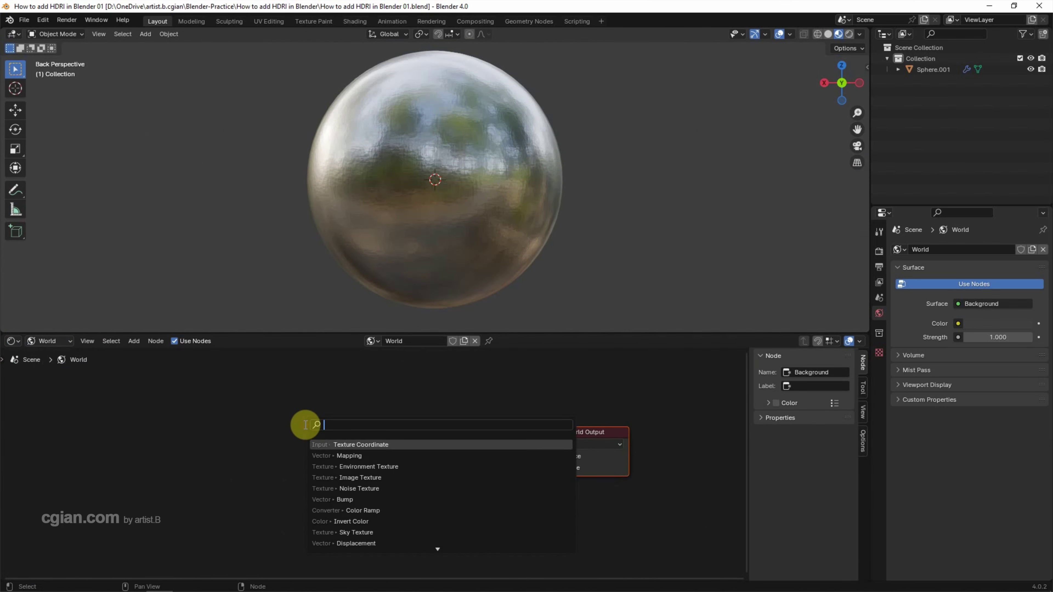
type("env")
key("Return")
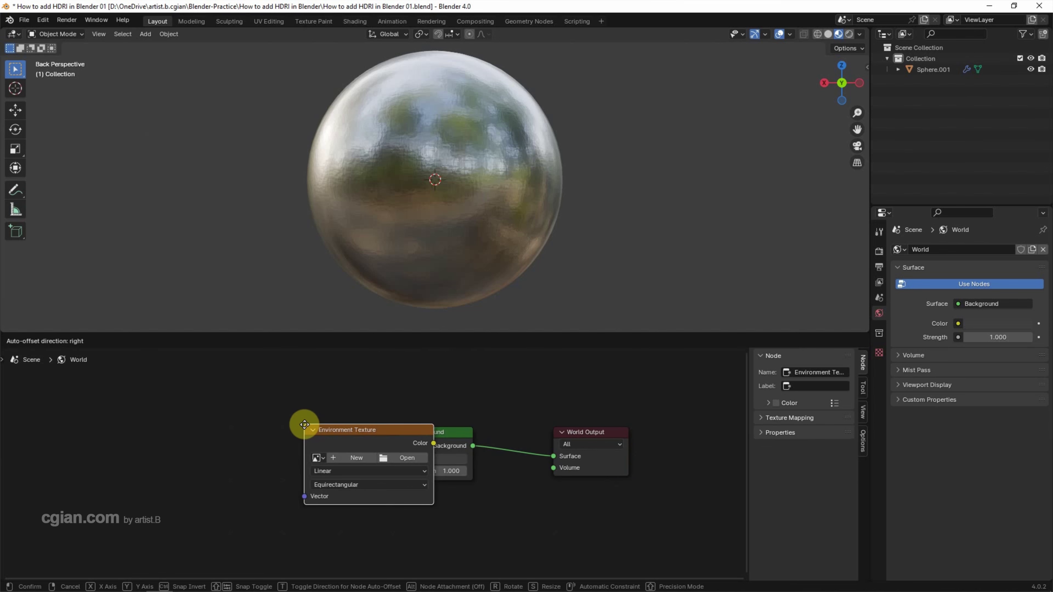
left_click(239, 415)
Add a Mapping node to the left of the Environment Texture.
key("shift+a")
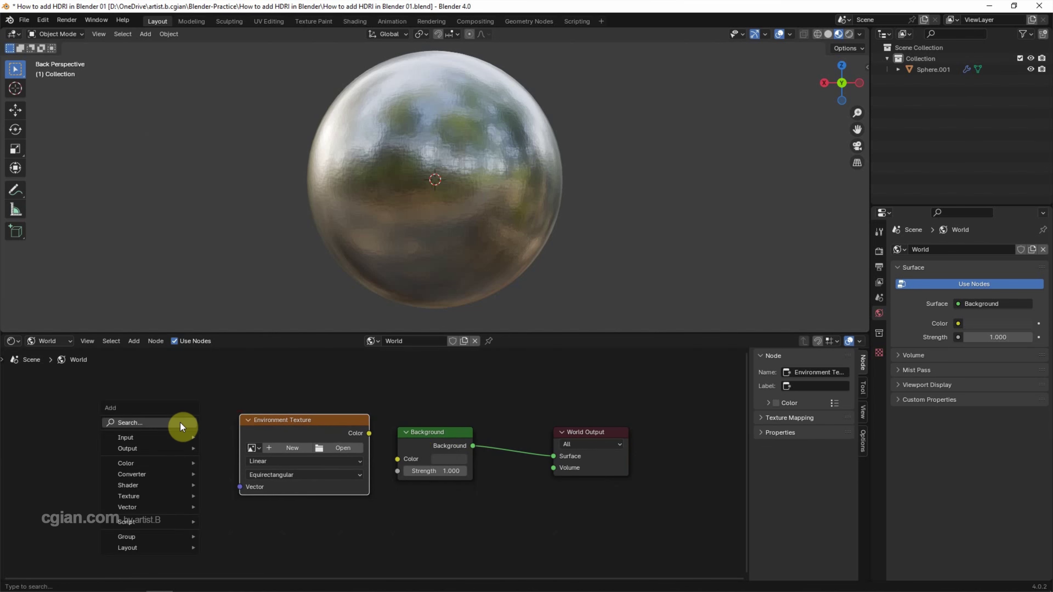
left_click(181, 423)
type("mapping")
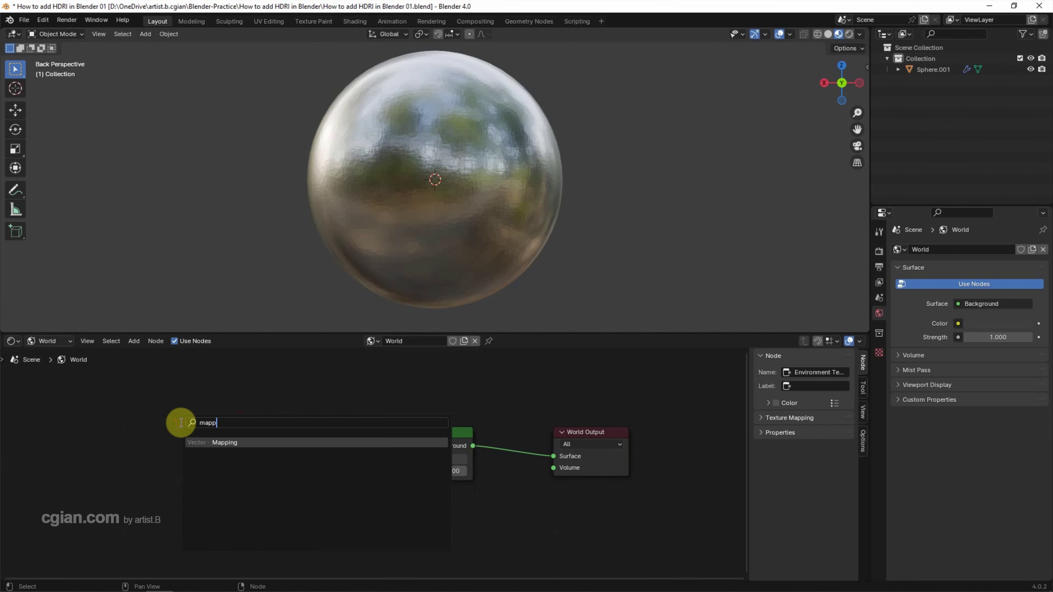
key("Return")
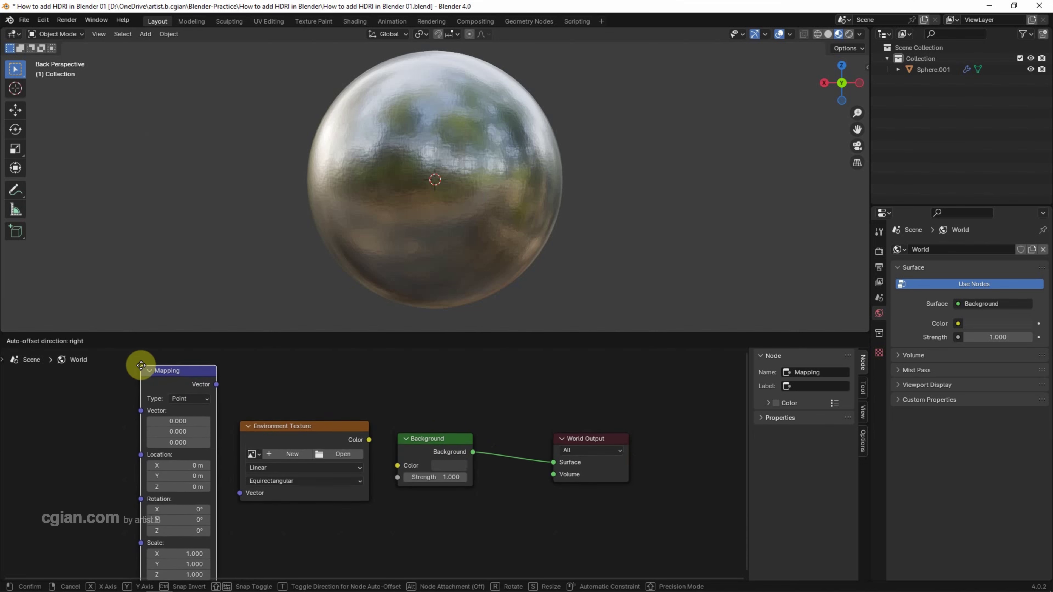
left_click(134, 363)
middle_click_drag(113, 412, 161, 398)
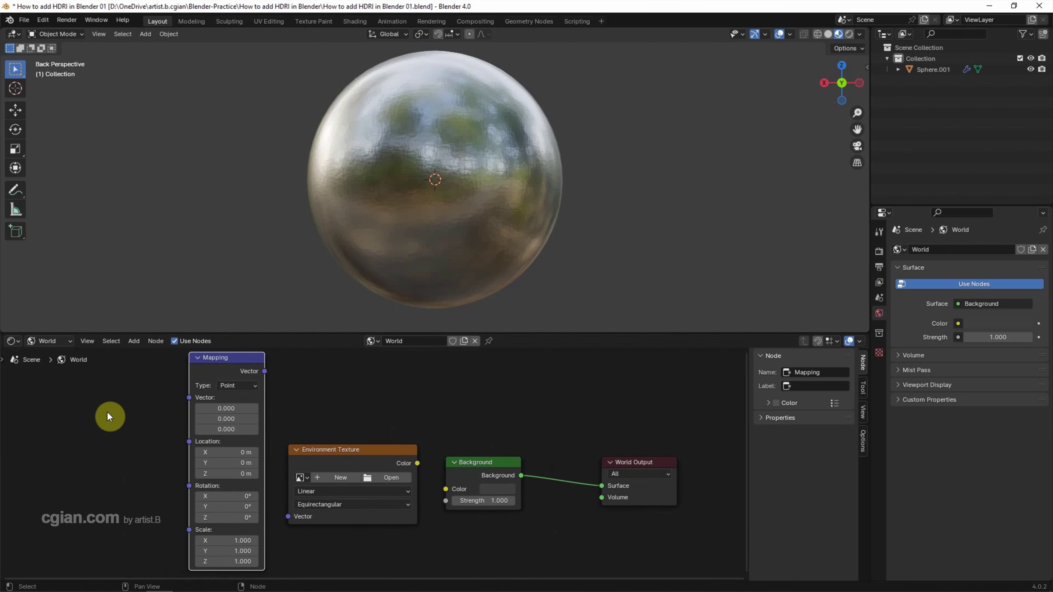
Add Texture Coordinate and chain Generated → Mapping → Environment Texture → Background Color.
key("shift+a")
left_click(104, 412)
type("texture c")
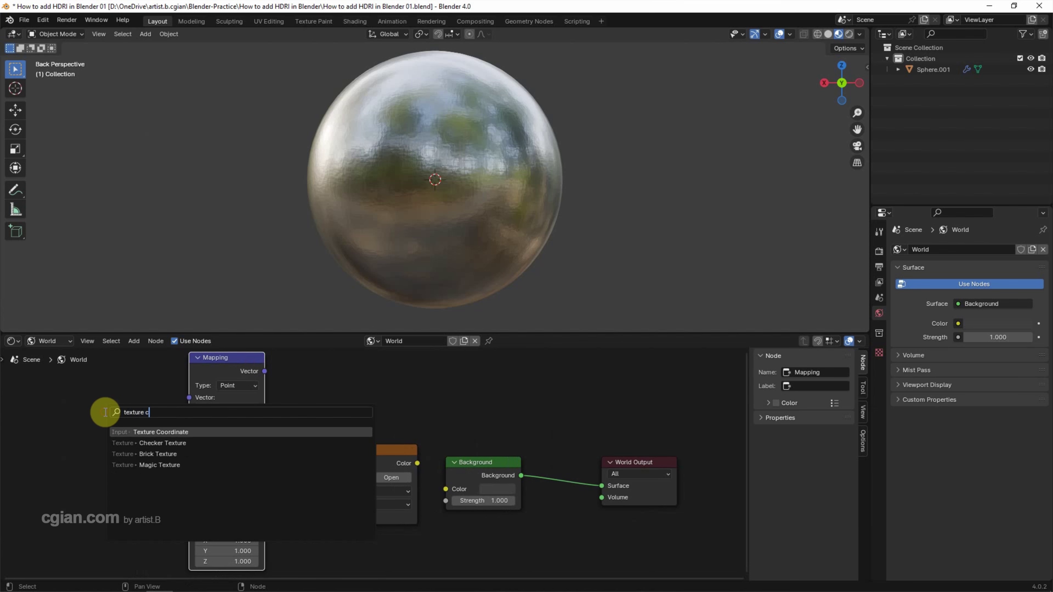
key("Return")
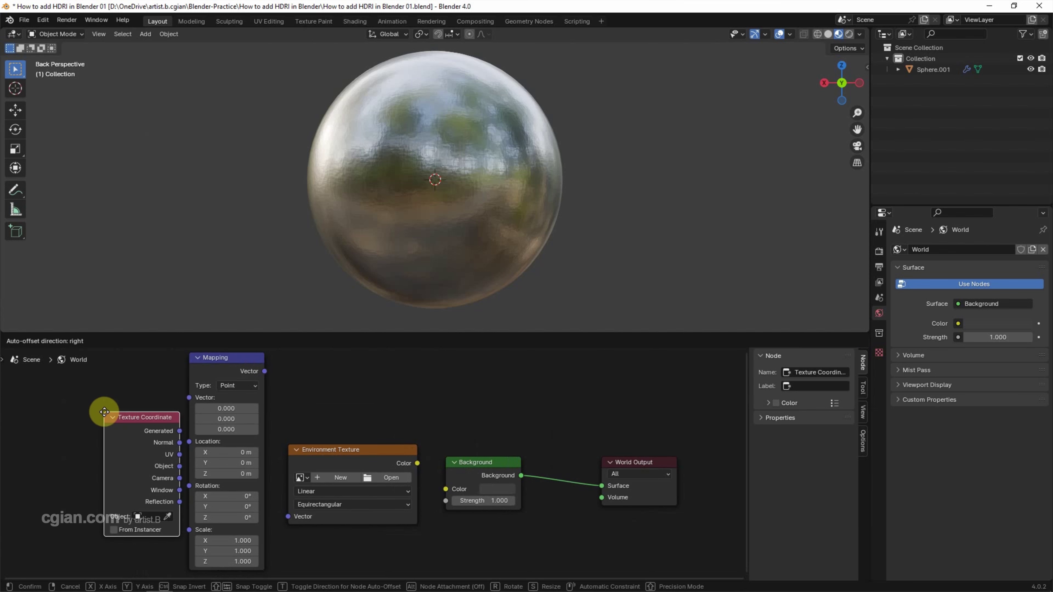
left_click(70, 384)
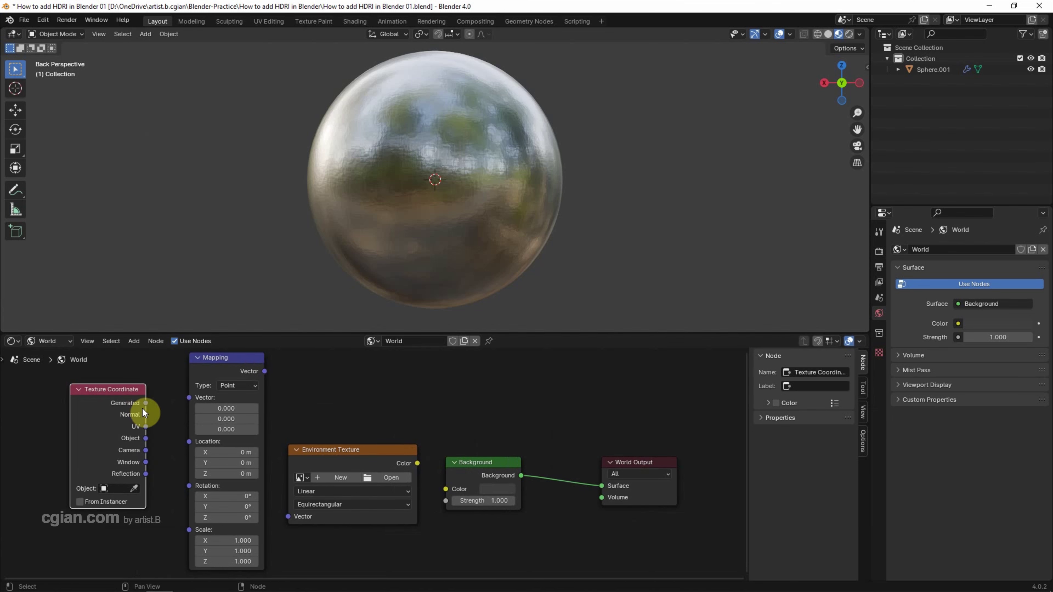
left_click_drag(145, 404, 188, 398)
left_click_drag(264, 371, 288, 516)
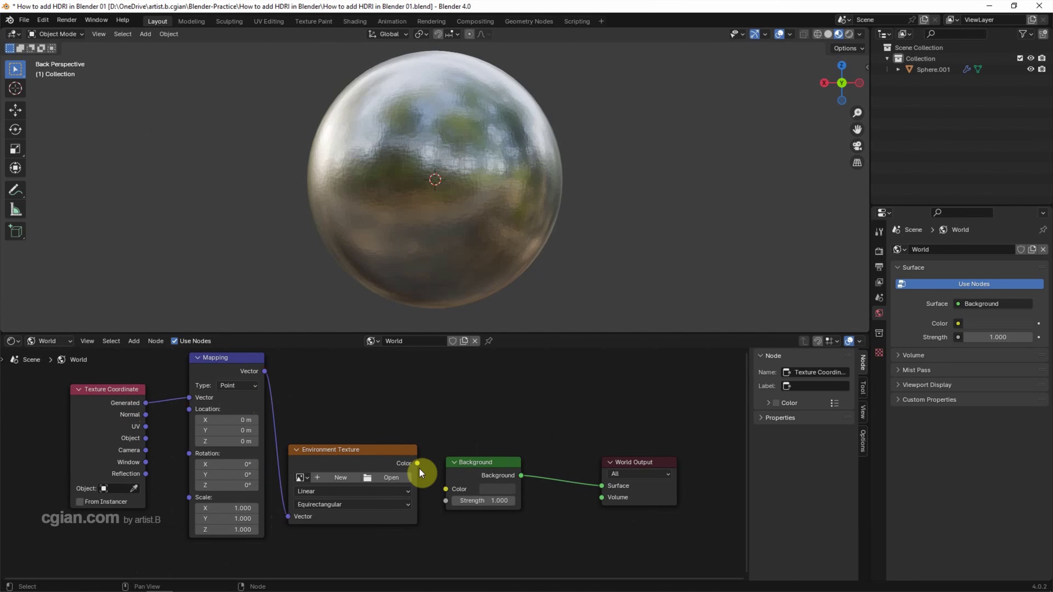
left_click_drag(418, 463, 441, 491)
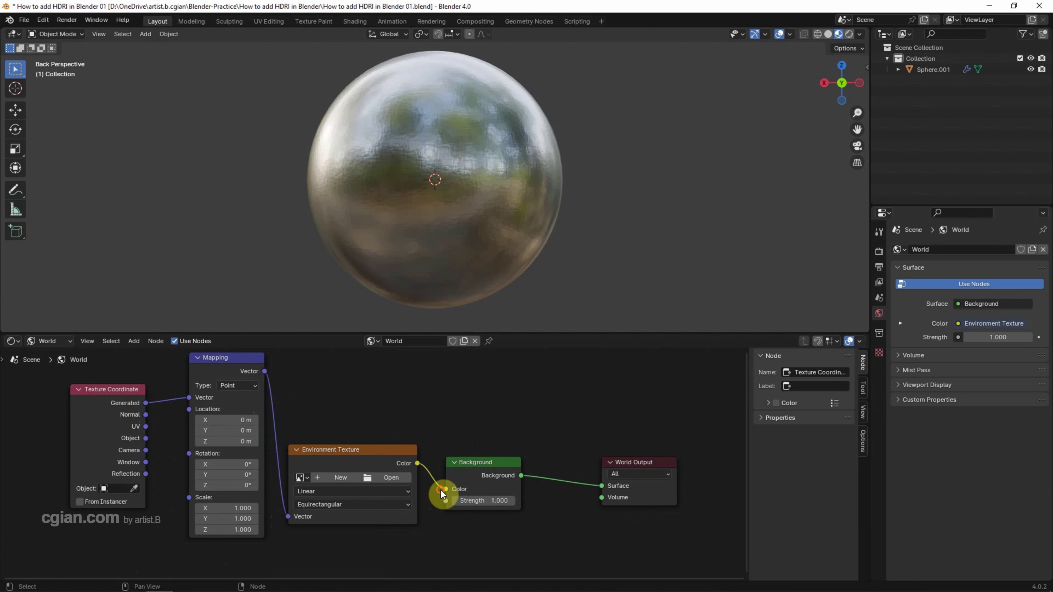
Load 'HDRI Rocky desert road.hdr' into the Environment Texture node.
left_click(393, 478)
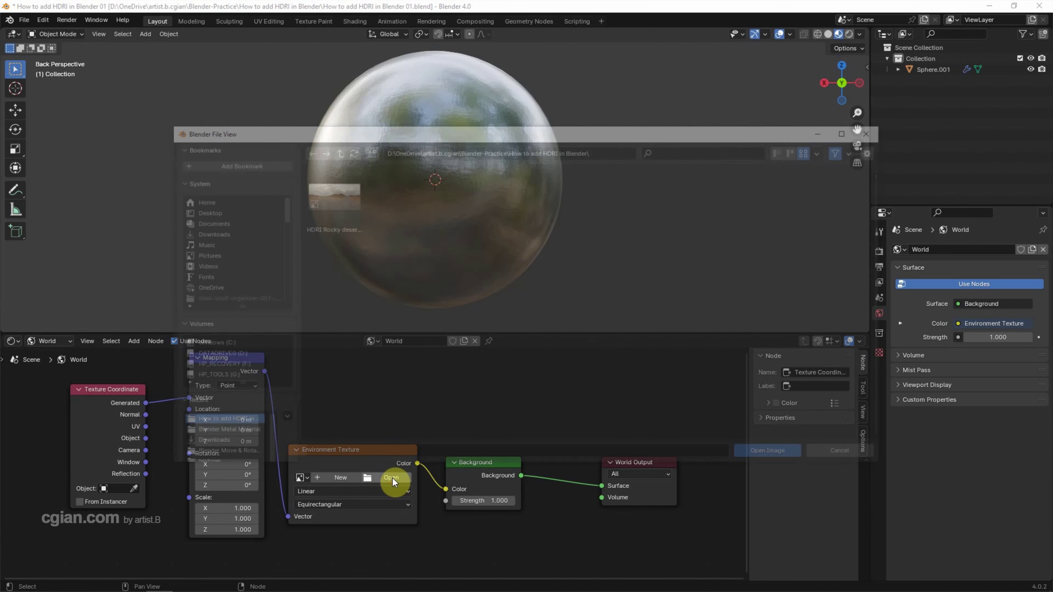
left_click(327, 203)
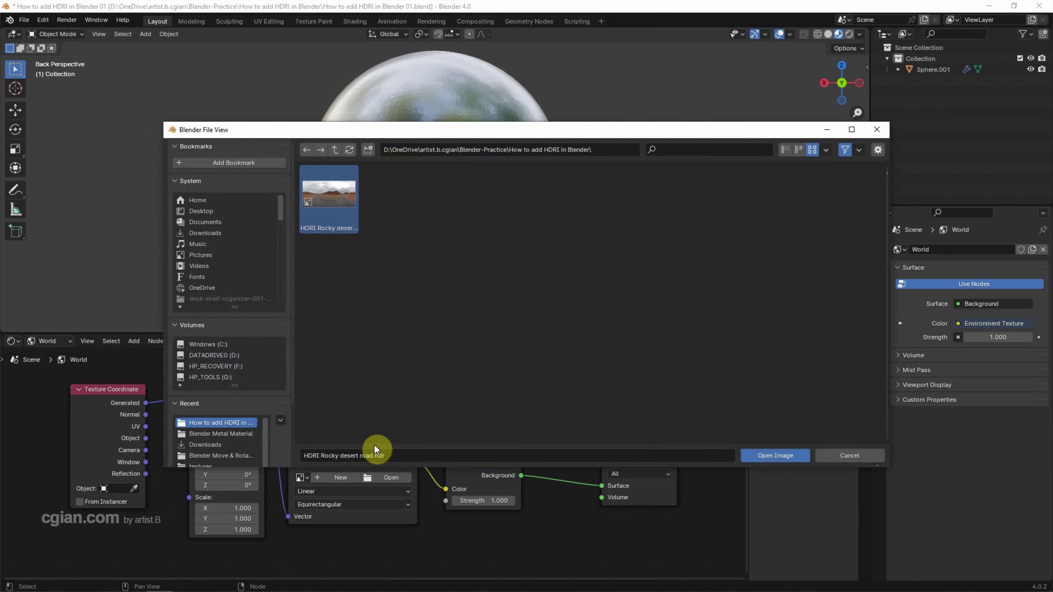
left_click(771, 455)
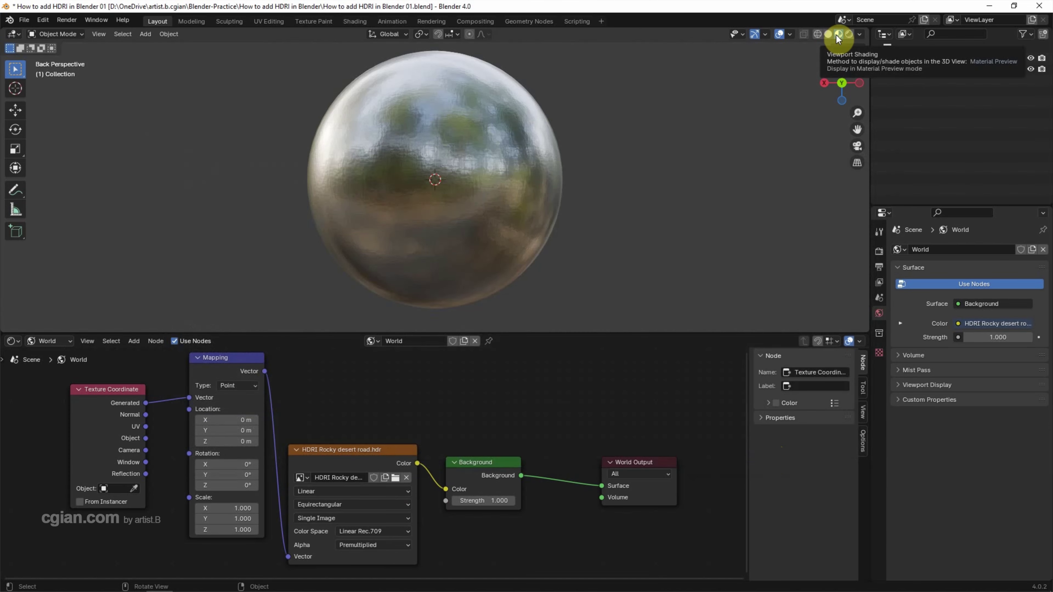
Enable Scene World in viewport shading and save as 'How to add HDRI in Blender 02.blend'.
left_click(857, 34)
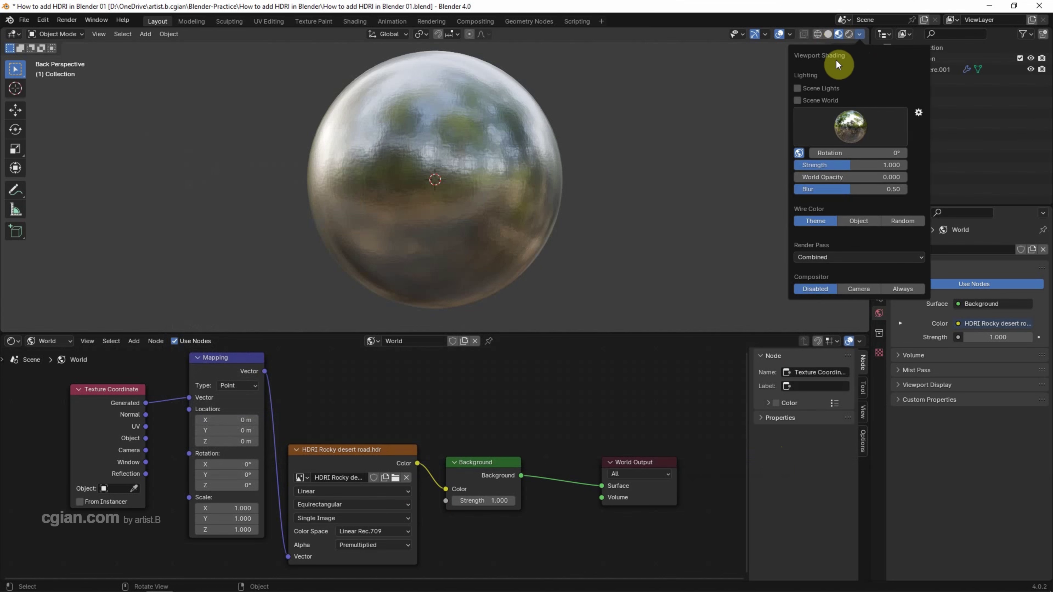
left_click(800, 99)
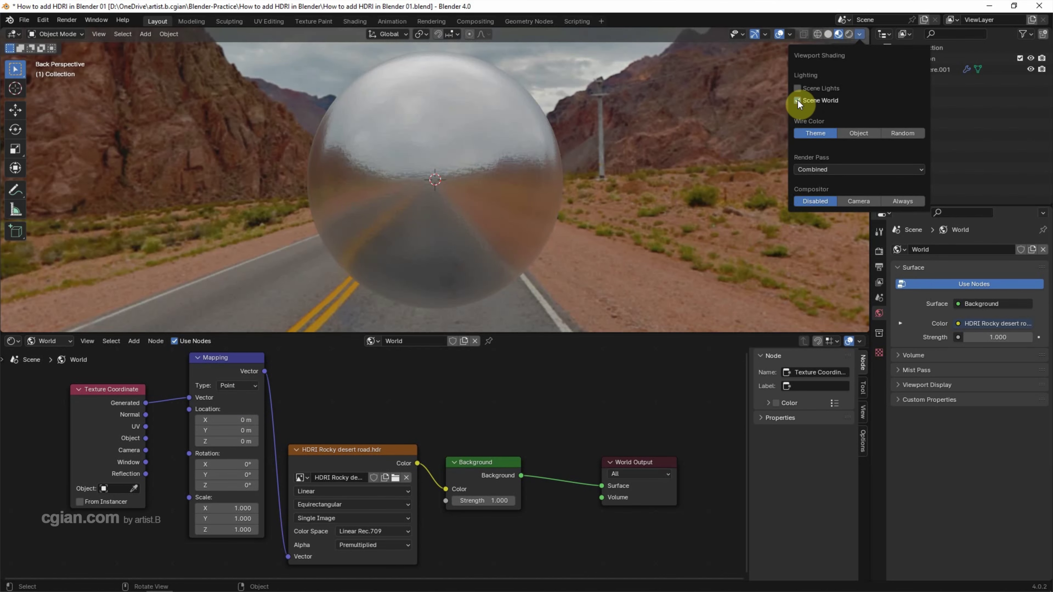
key("ctrl+alt+s")
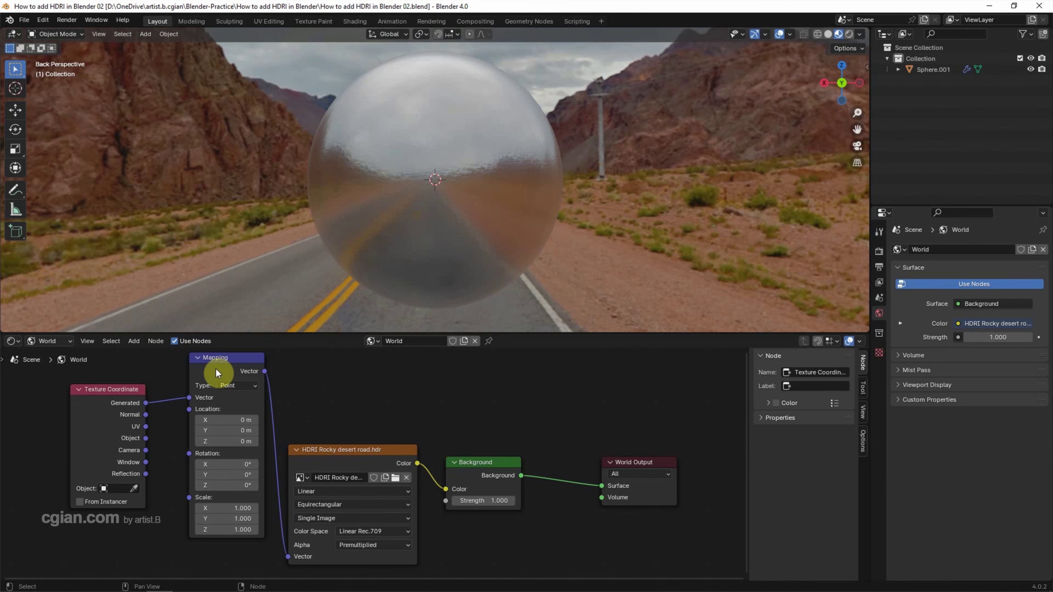
Set the Mapping node's Z rotation to 145° and zoom the viewport out.
left_click_drag(217, 482, 277, 377)
scroll(434, 225, "down", 1)
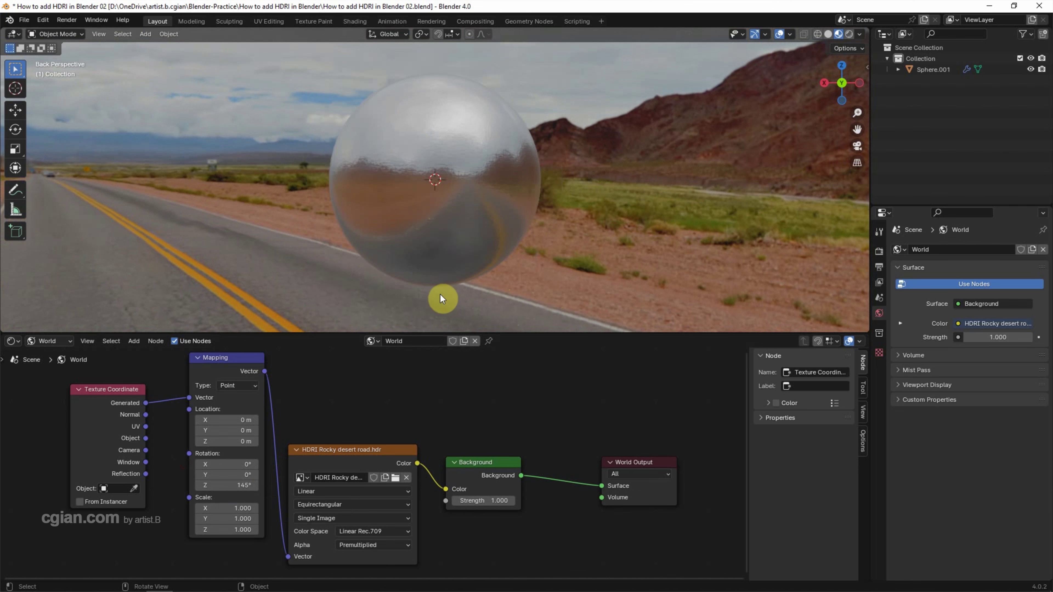
left_click(145, 34)
Add a plane, lower it beneath the sphere and scale it up about 2.2× as ground.
mouse_move(151, 46)
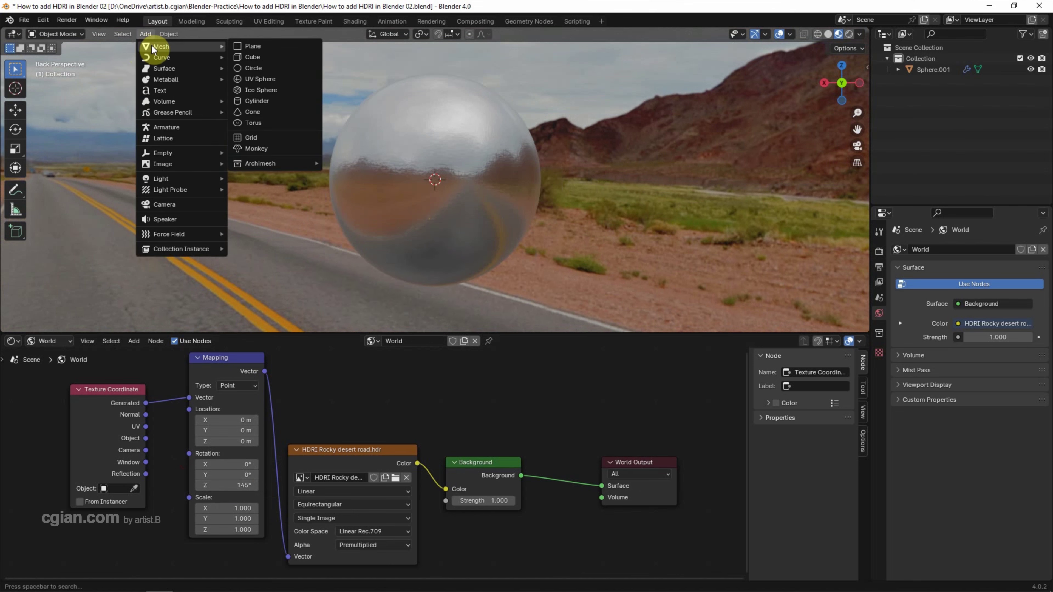
left_click(243, 45)
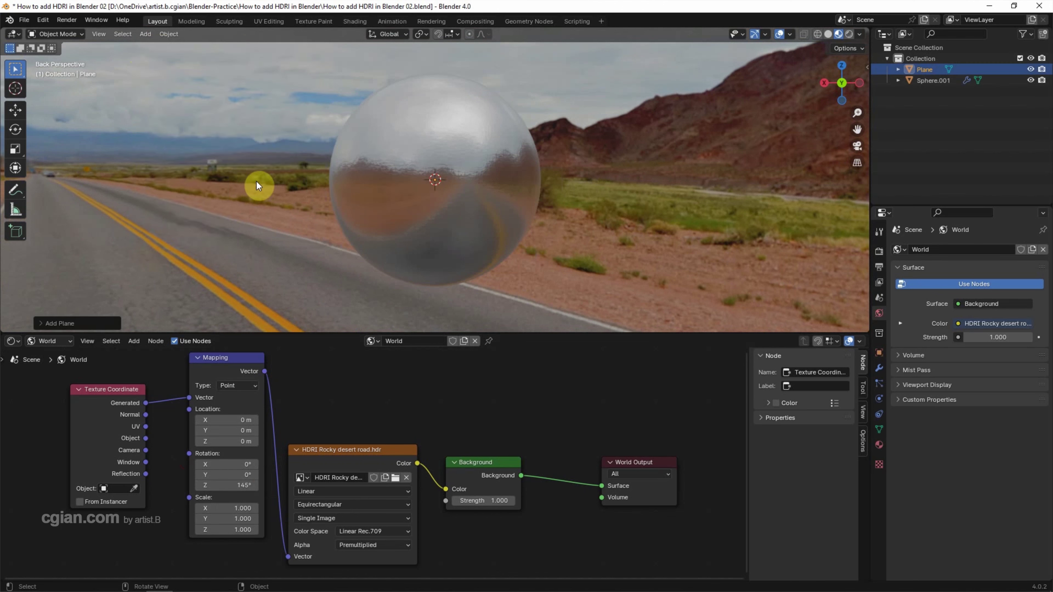
left_click(15, 110)
left_click_drag(431, 140, 425, 256)
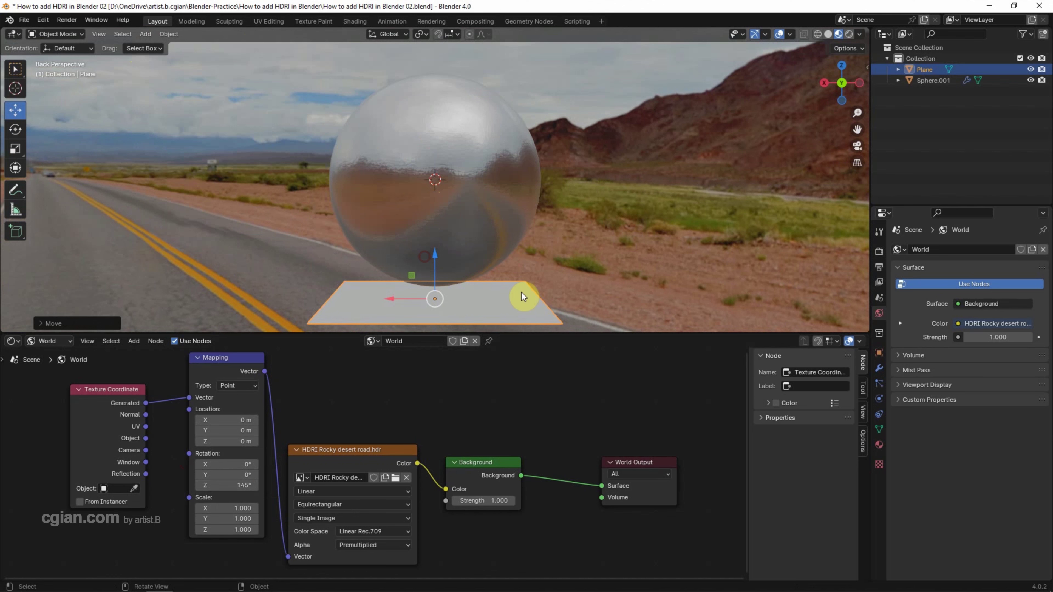
key("s")
left_click(628, 280)
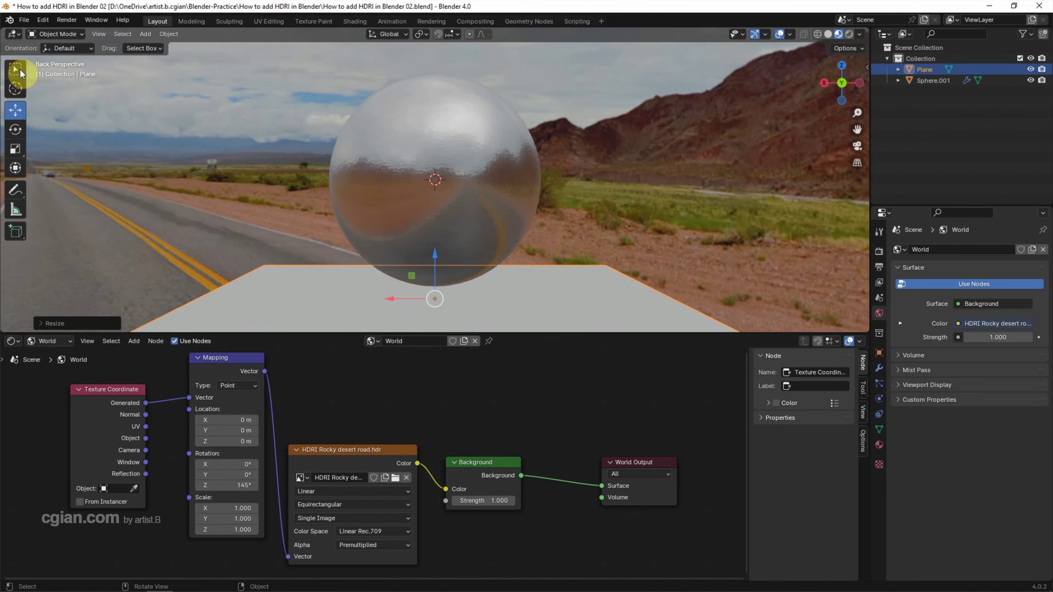
left_click(15, 69)
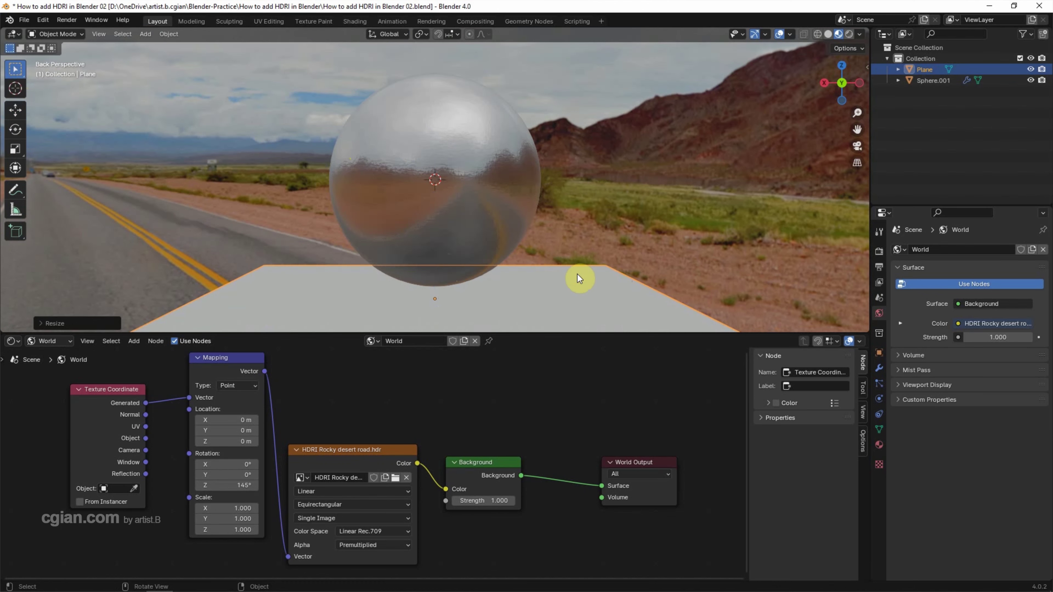
left_click(849, 35)
Change the render engine from EEVEE to Cycles in Render Properties.
left_click(879, 251)
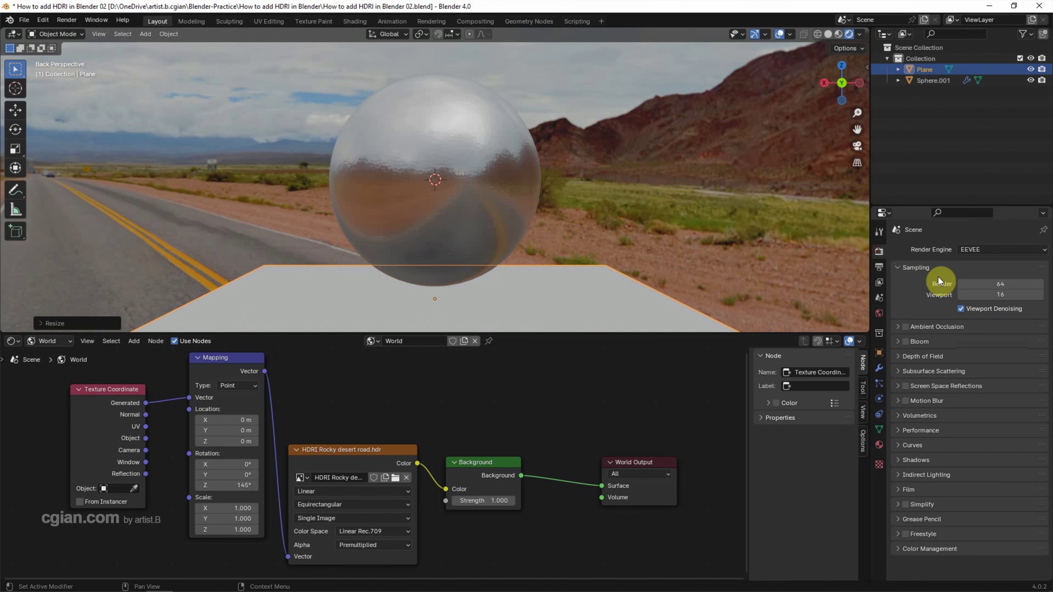
left_click(966, 249)
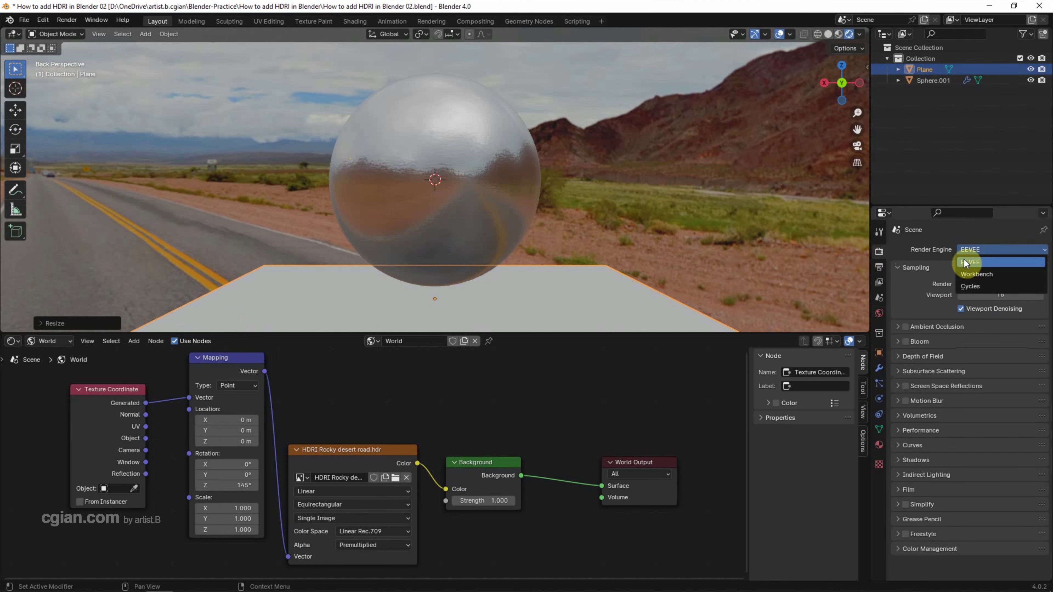
left_click(969, 287)
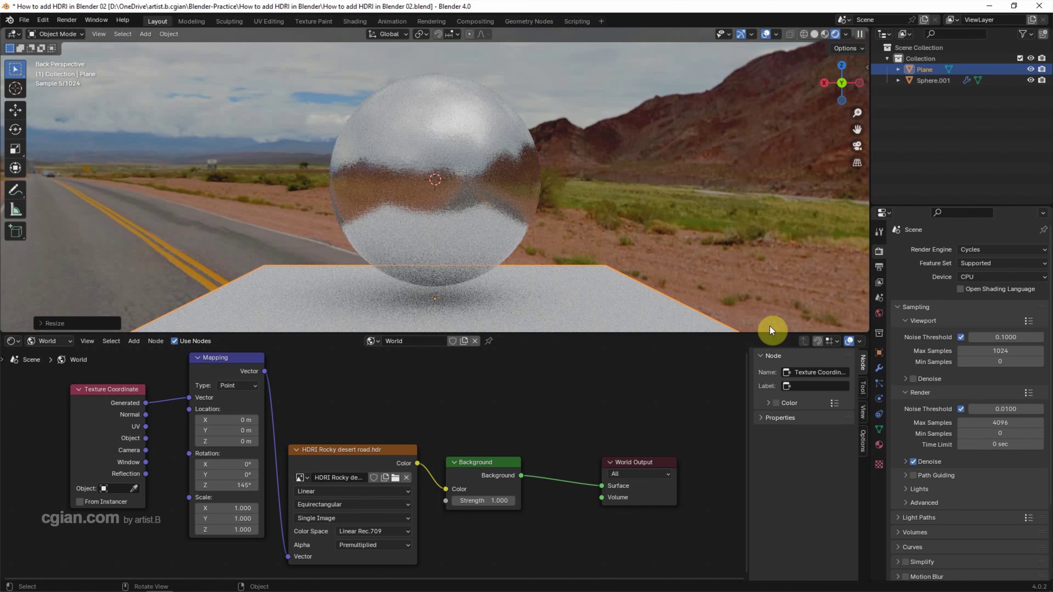
Tick Shadow Catcher on the plane and untick its Glossy ray visibility.
left_click(879, 353)
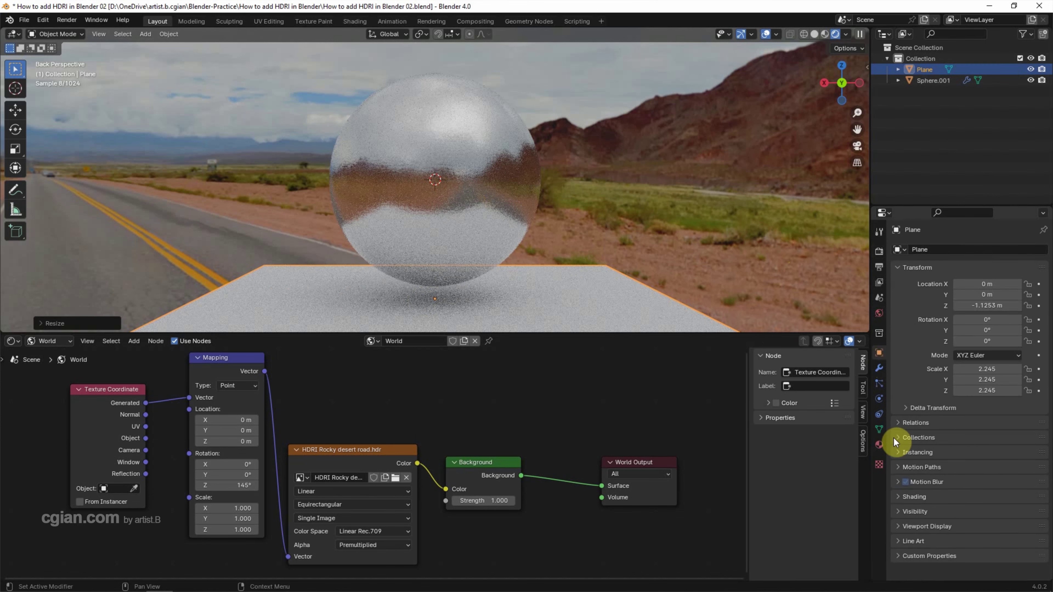
left_click(898, 513)
scroll(903, 513, "down", 3)
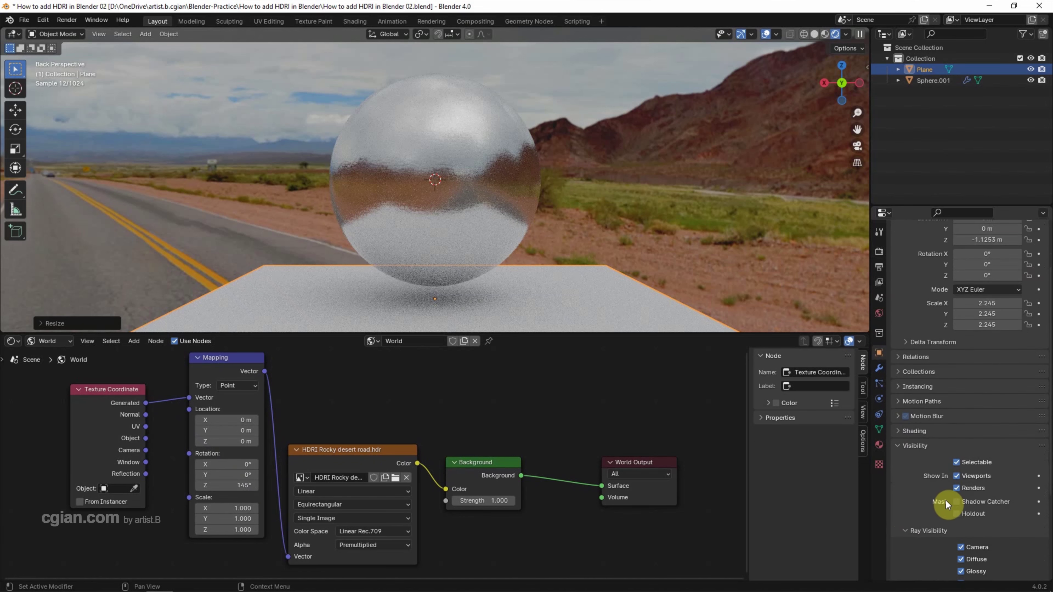
left_click(956, 501)
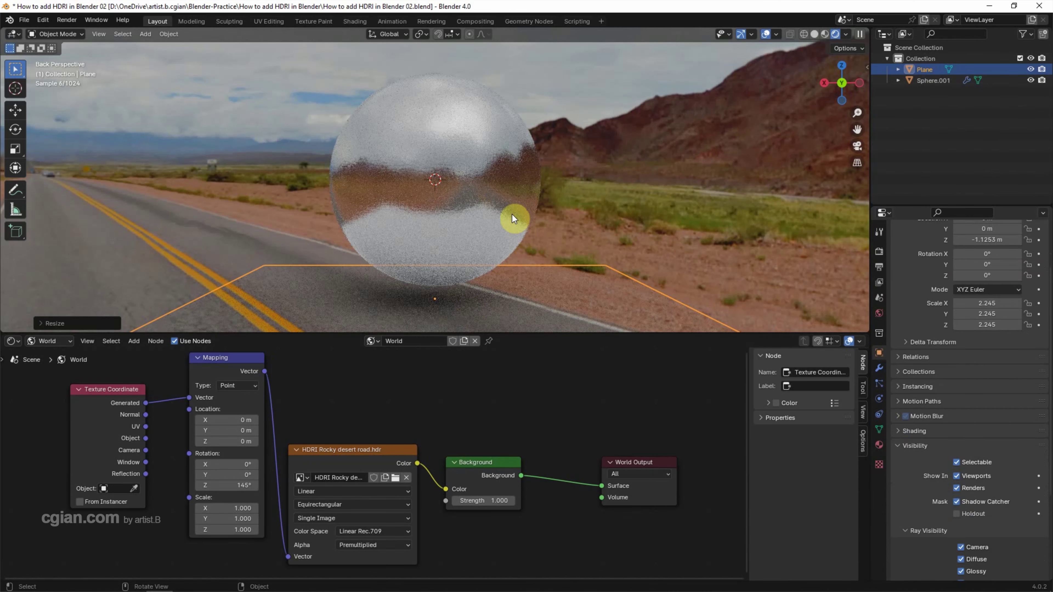
scroll(918, 489, "down", 1)
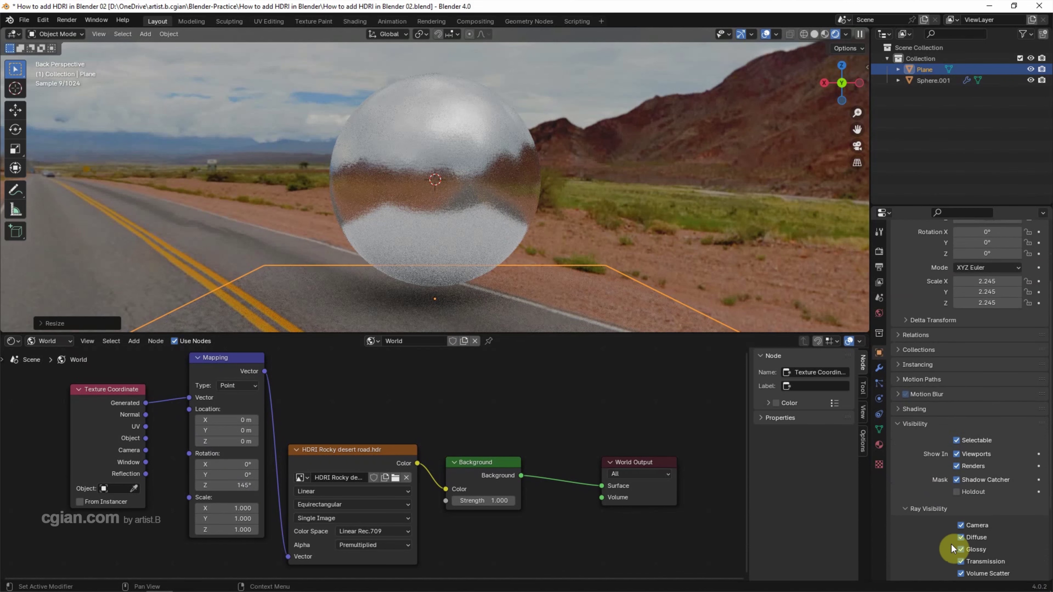
left_click(960, 549)
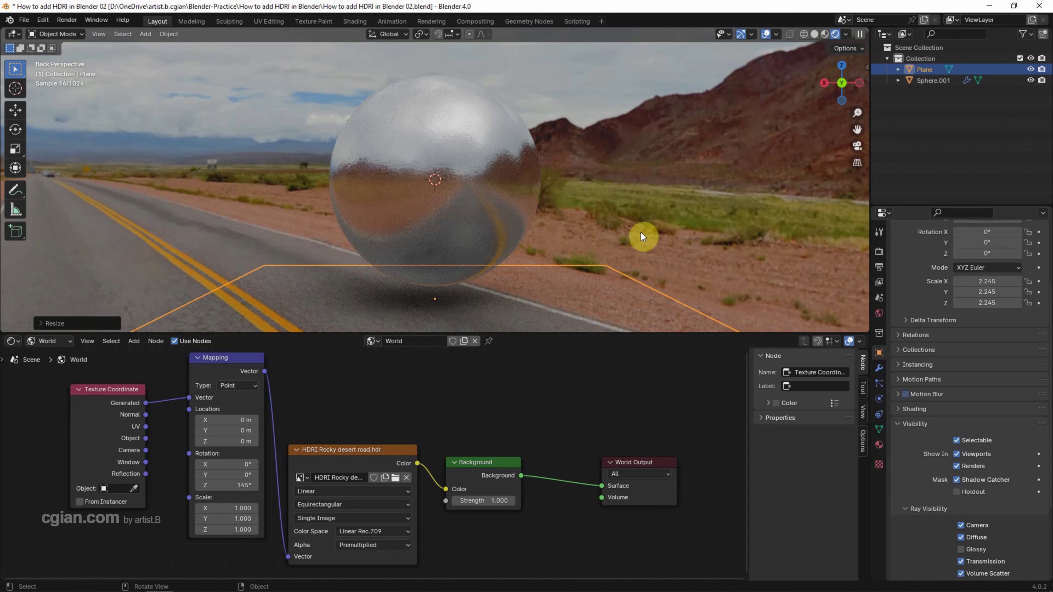
Deselect the plane so only the sphere and its shadow on the desert road remain visible.
left_click(684, 237)
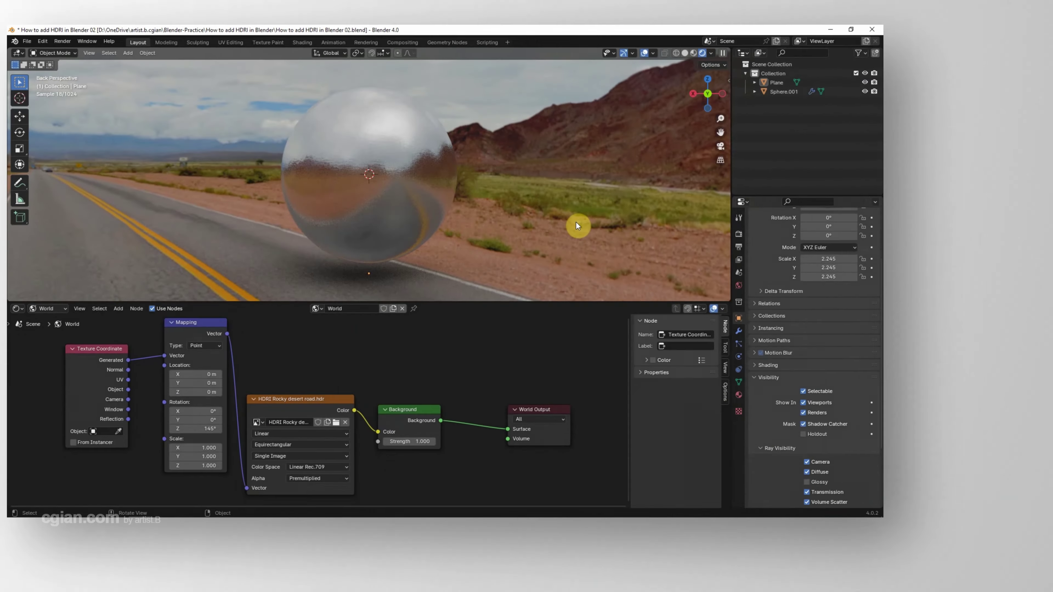